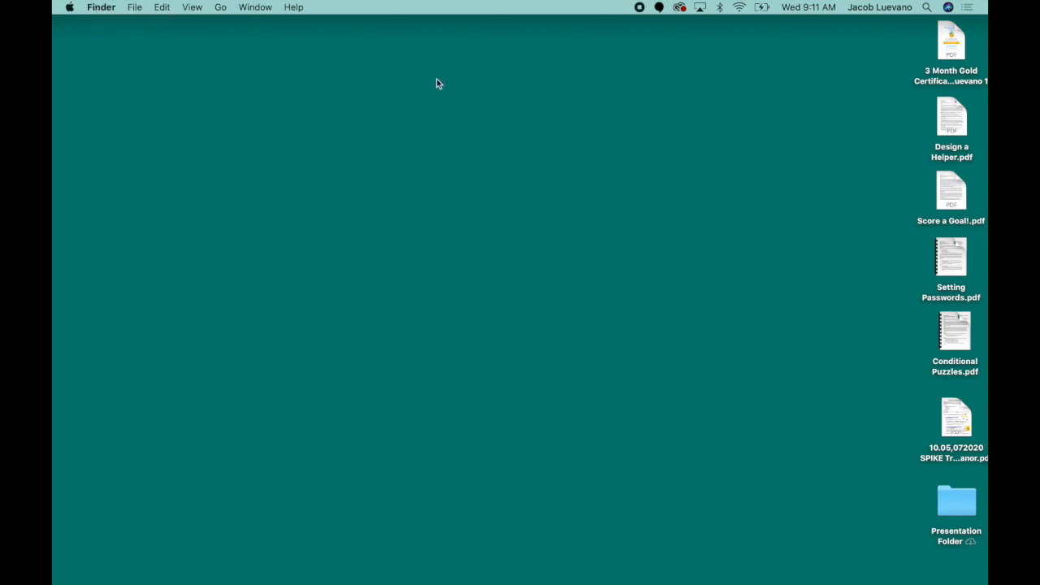
Create a new folder on the desktop and name it BackUp 2020
left_click(138, 10)
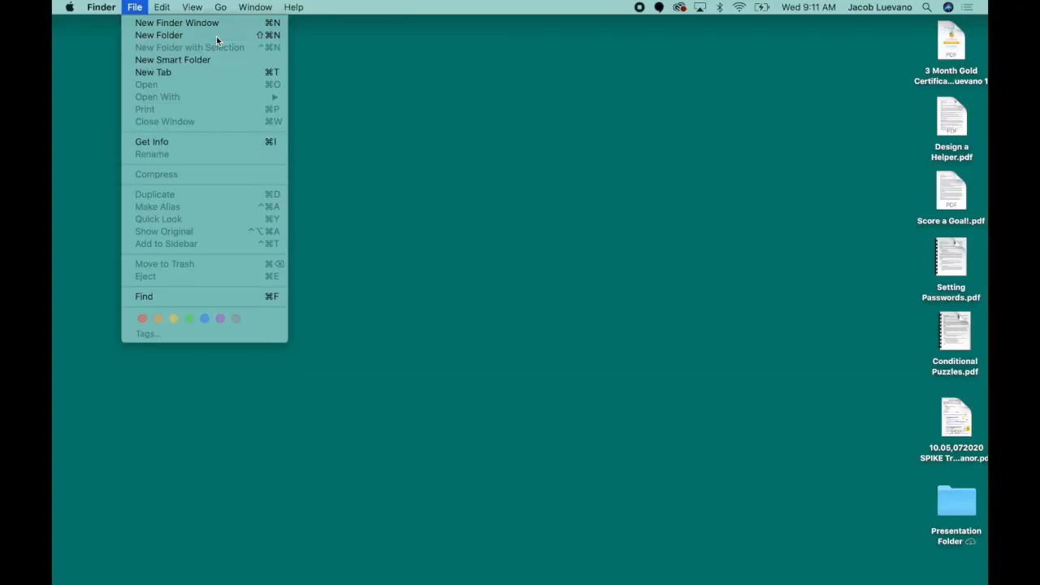
left_click(393, 96)
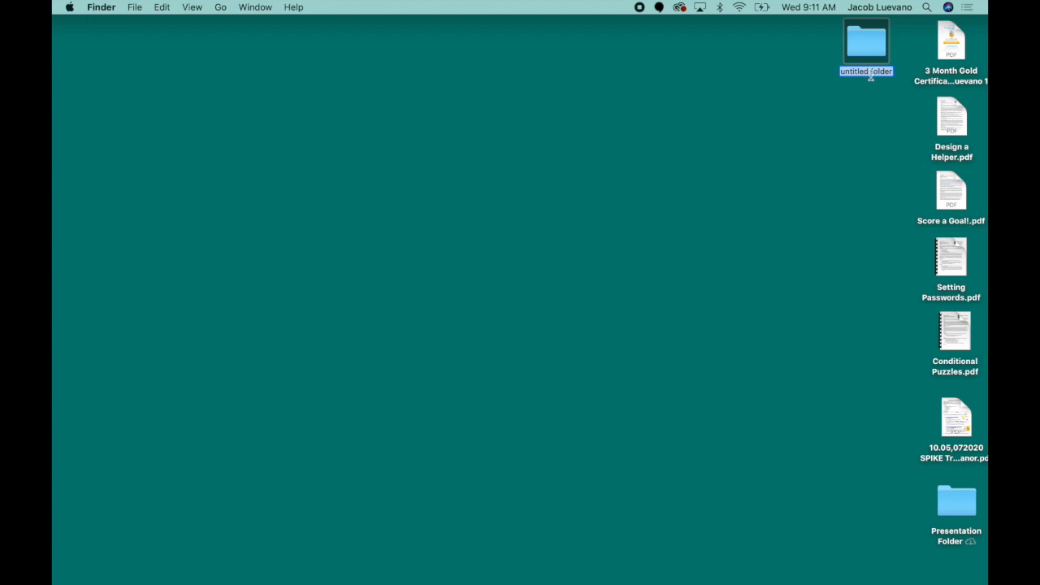
type("BackUp 2020")
left_click(866, 131)
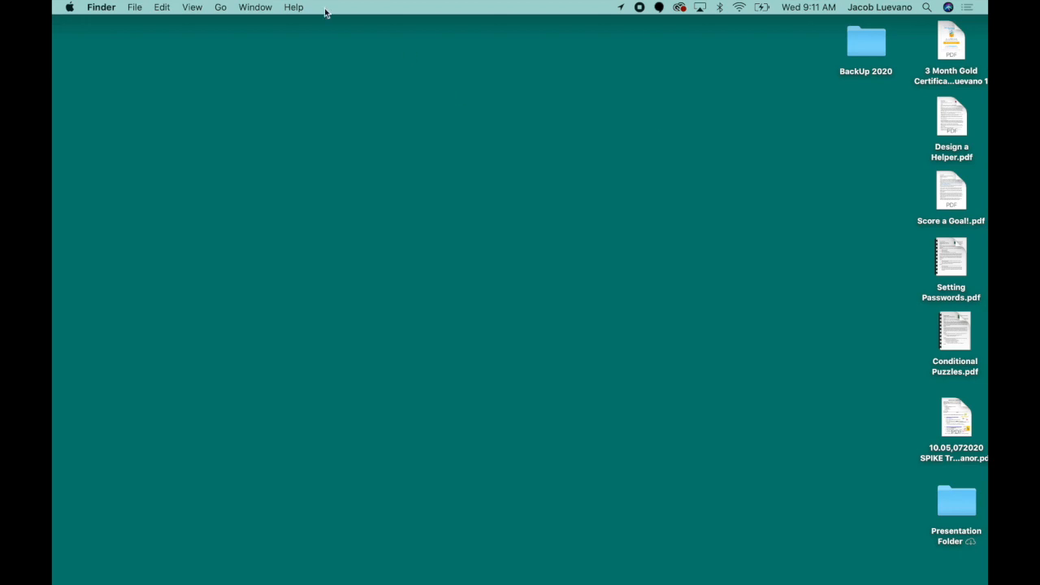
Create another desktop folder, move it toward the middle, and rename it Name it
left_click(138, 8)
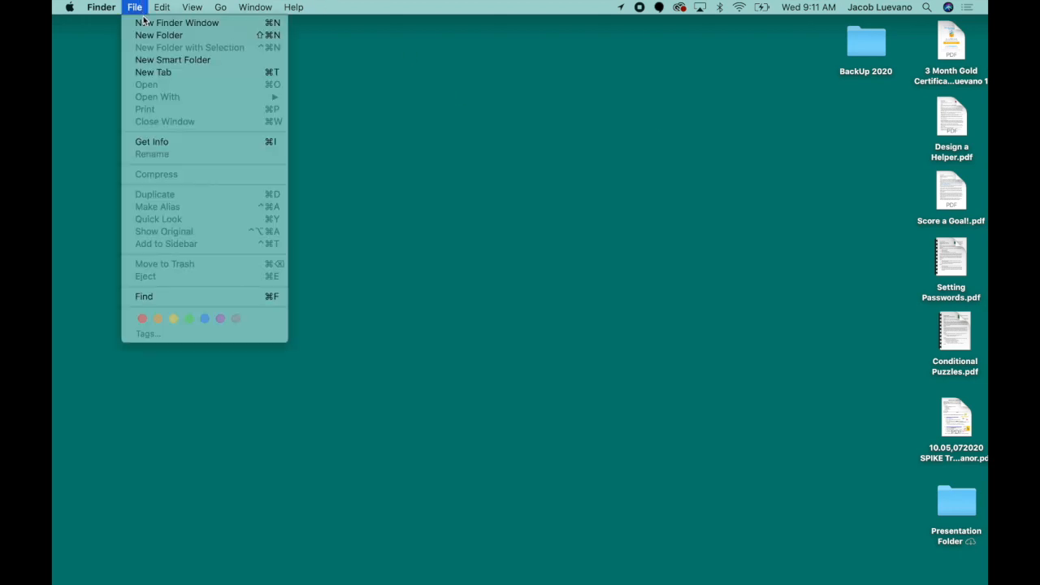
left_click(150, 35)
left_click(593, 175)
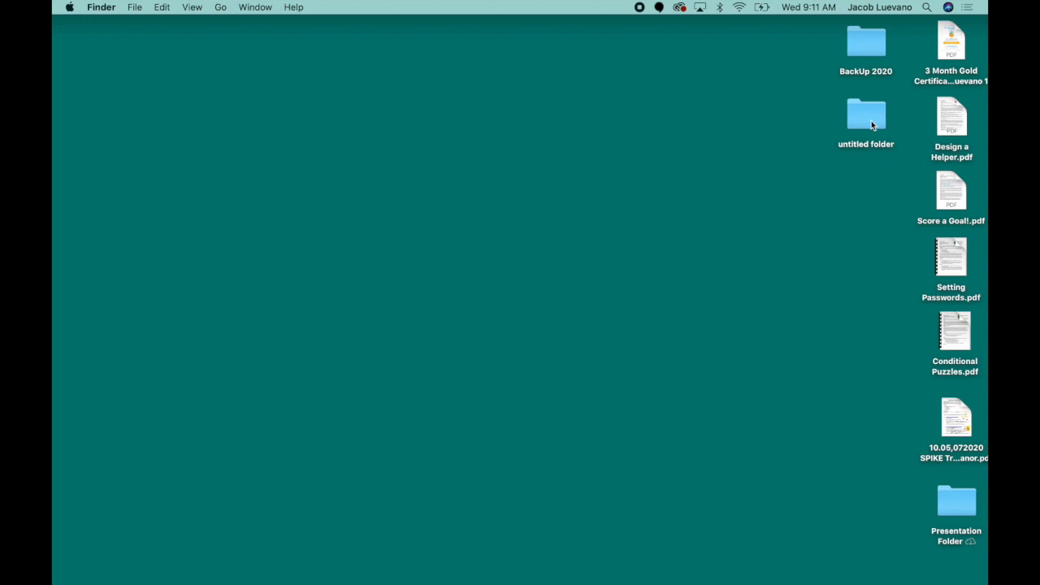
left_click_drag(867, 120, 679, 99)
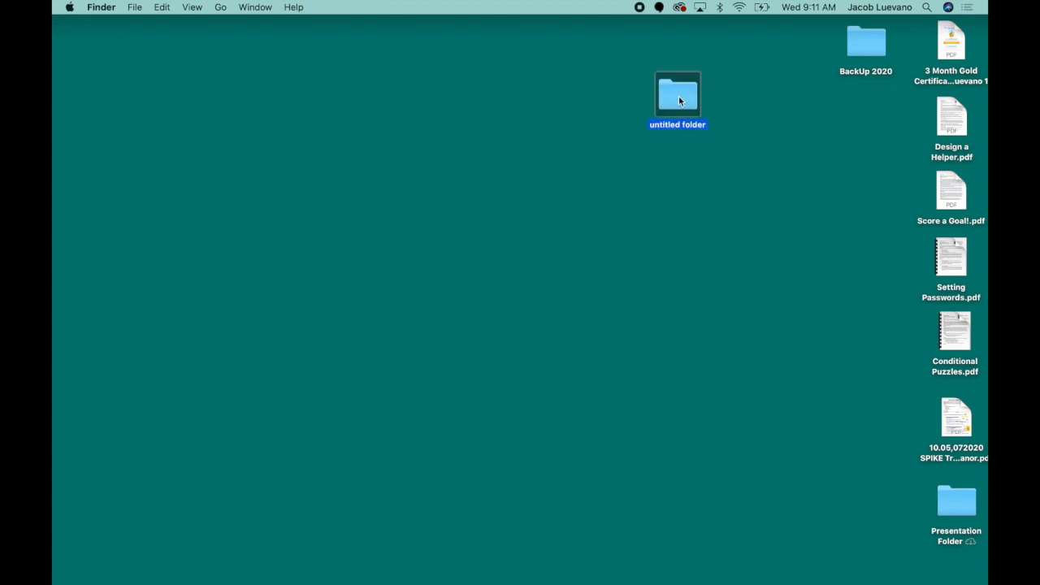
right_click(679, 99)
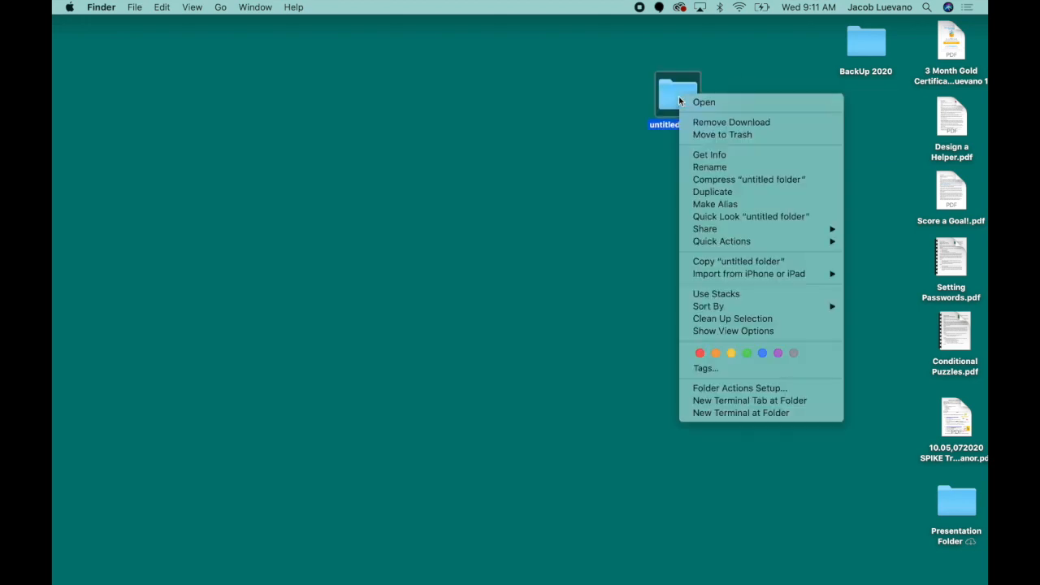
left_click(722, 167)
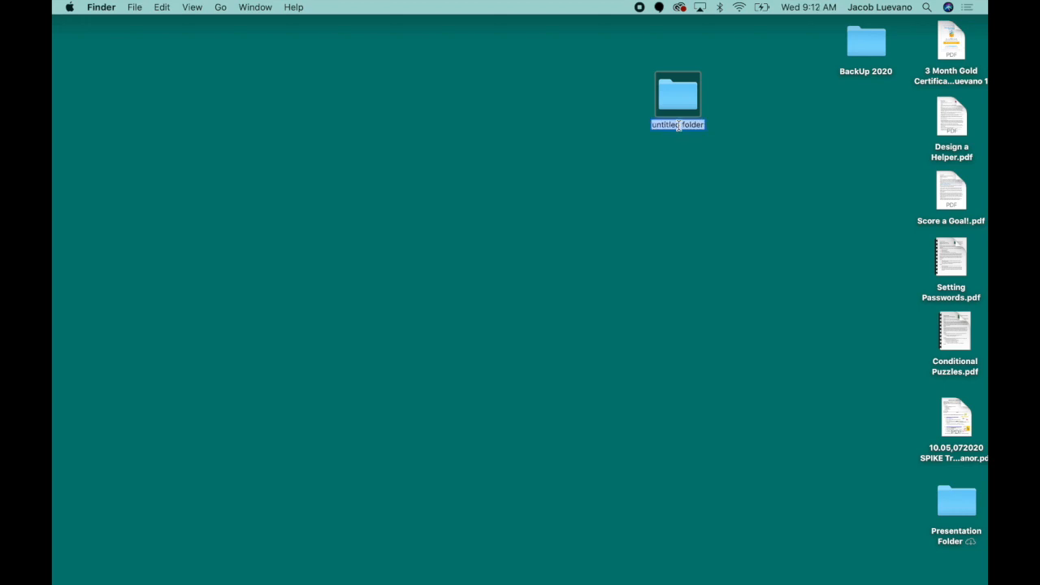
type("Name it")
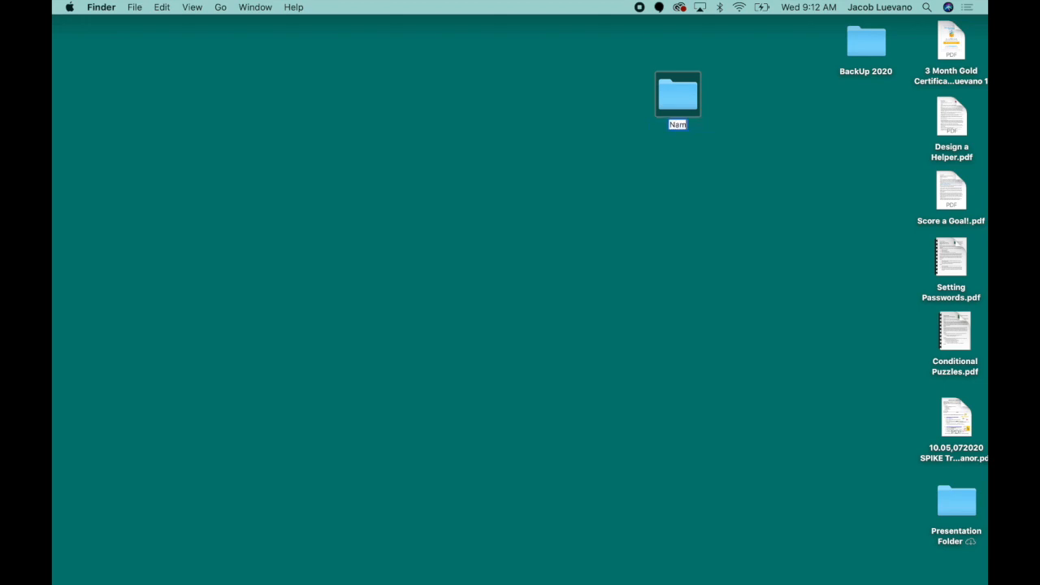
key("Return")
Move the Name it folder to the Trash
right_click(686, 102)
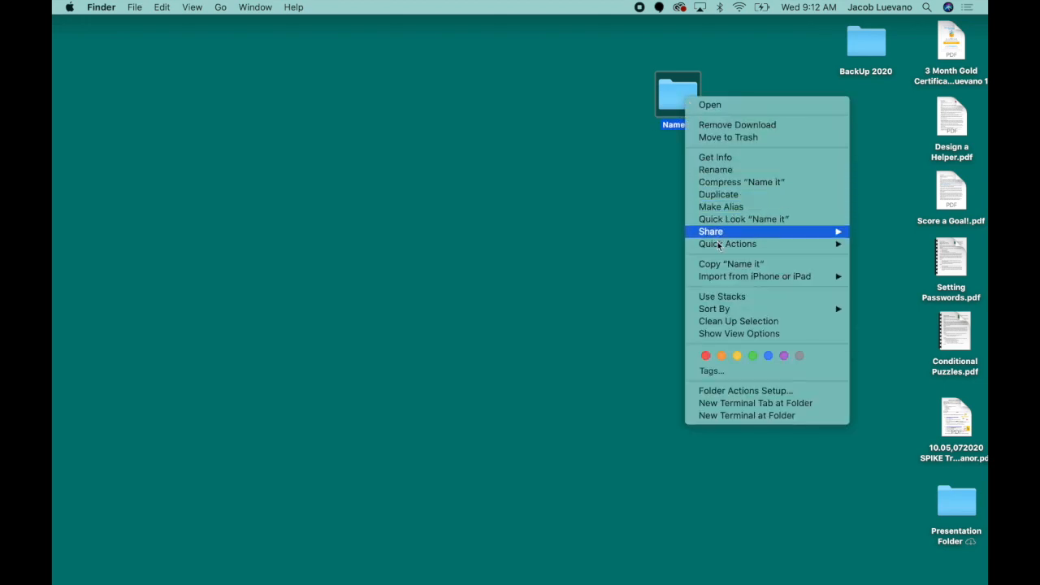
left_click(735, 138)
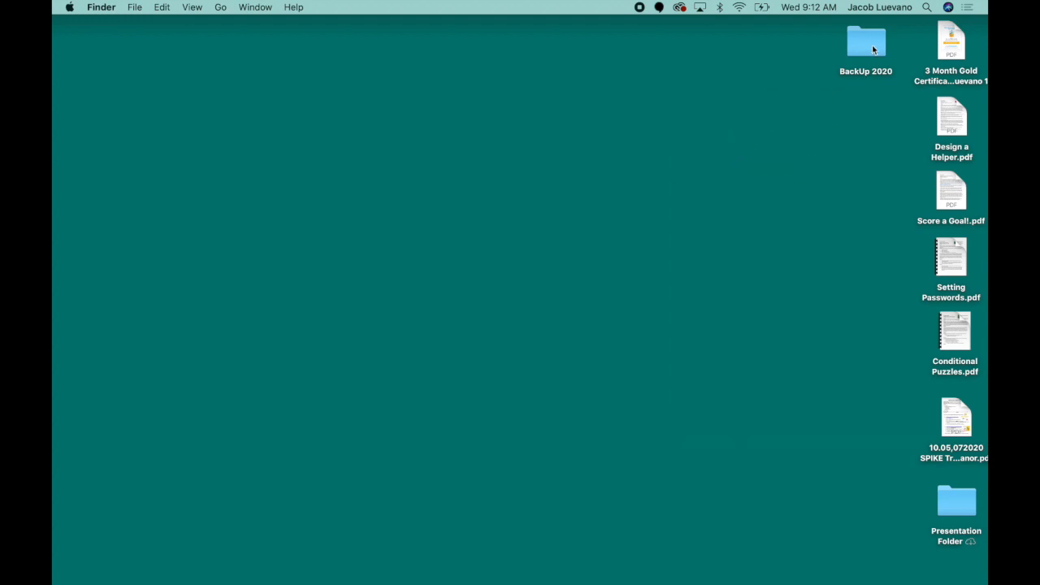
Move the BackUp 2020 folder toward the centre, open it, and switch its window to icon view
left_click_drag(863, 44, 517, 118)
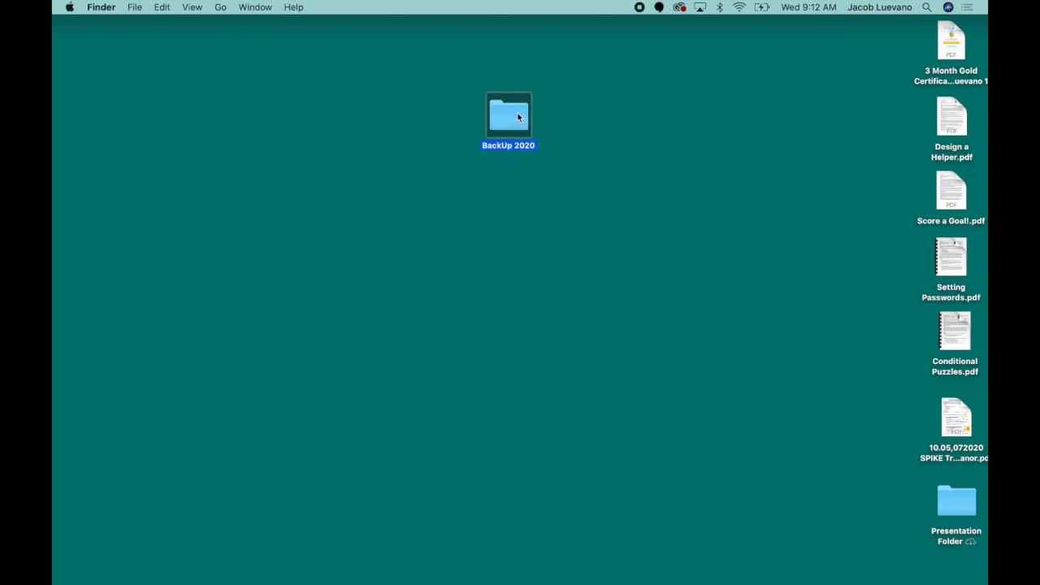
double_click(518, 117)
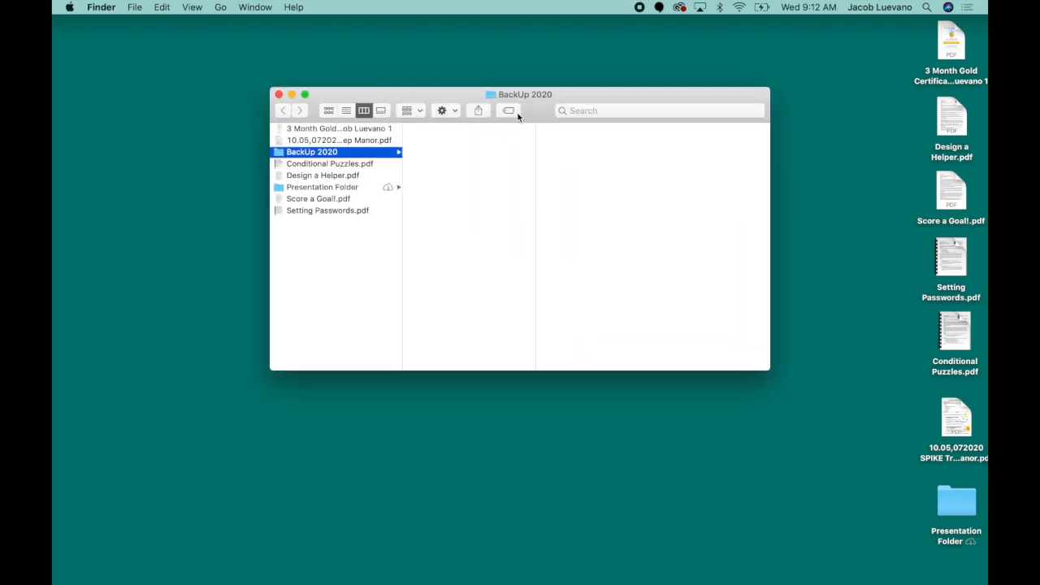
left_click(329, 112)
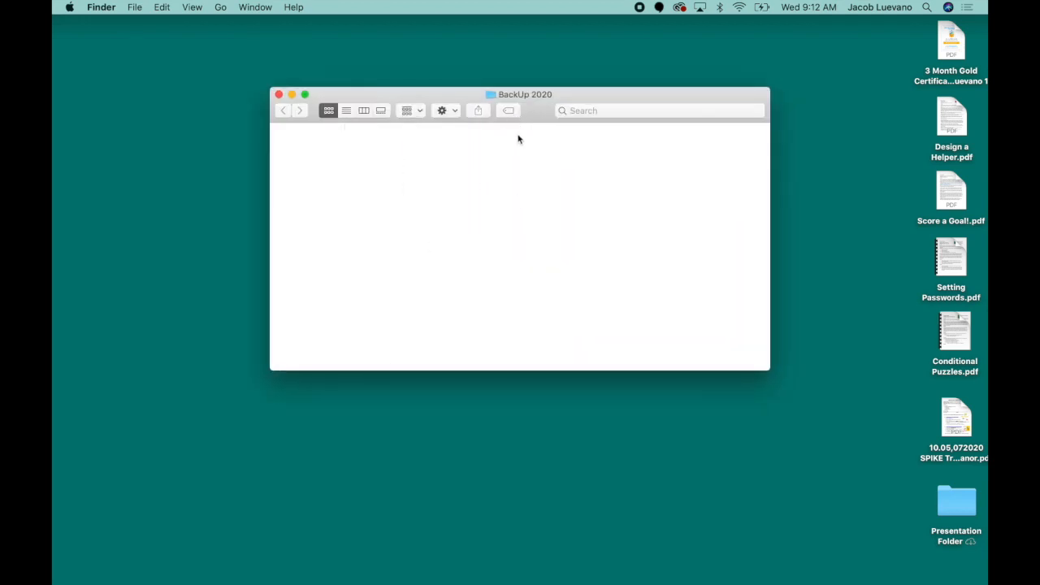
left_click_drag(603, 95, 596, 167)
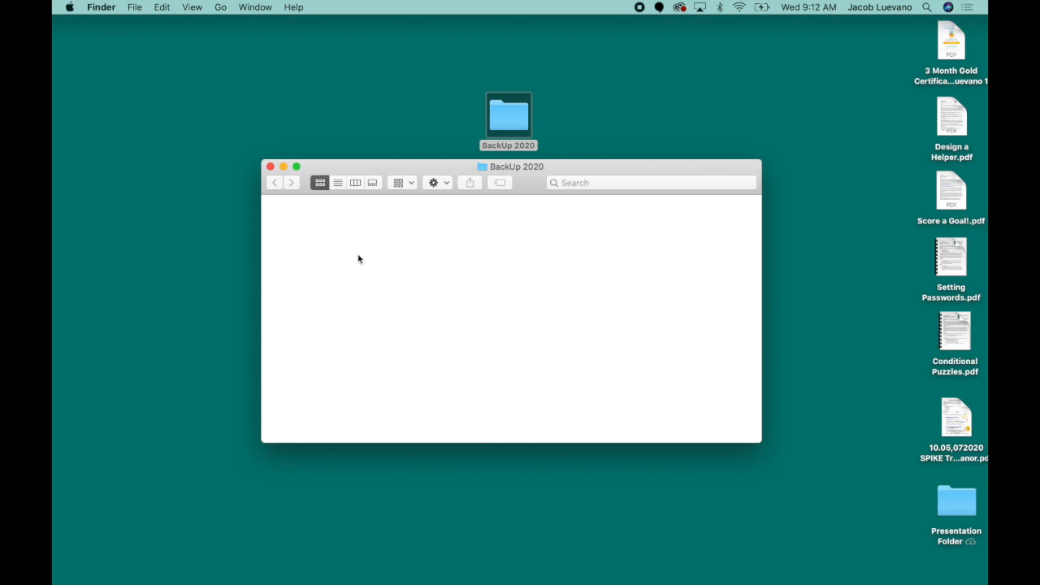
Create a new folder inside BackUp 2020 named Documents
left_click(134, 8)
left_click(138, 37)
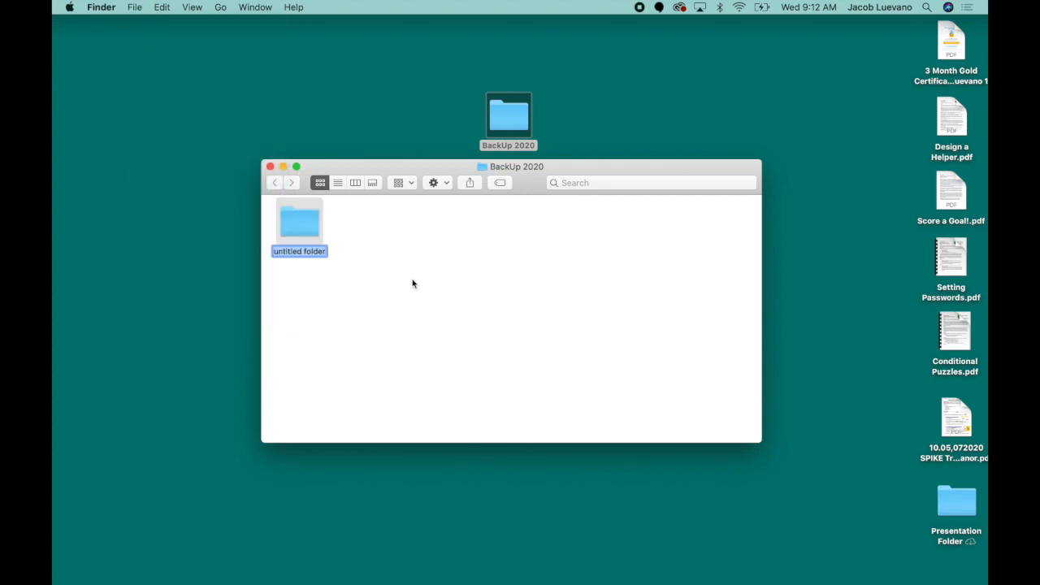
type("Documents")
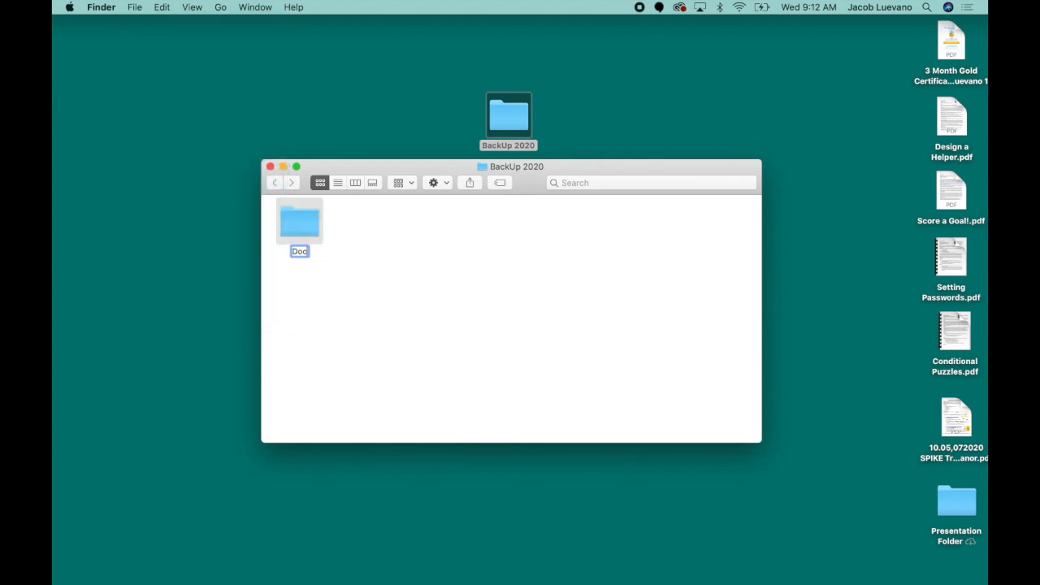
key("Return")
Create a second folder inside BackUp 2020 named Photos
left_click(134, 7)
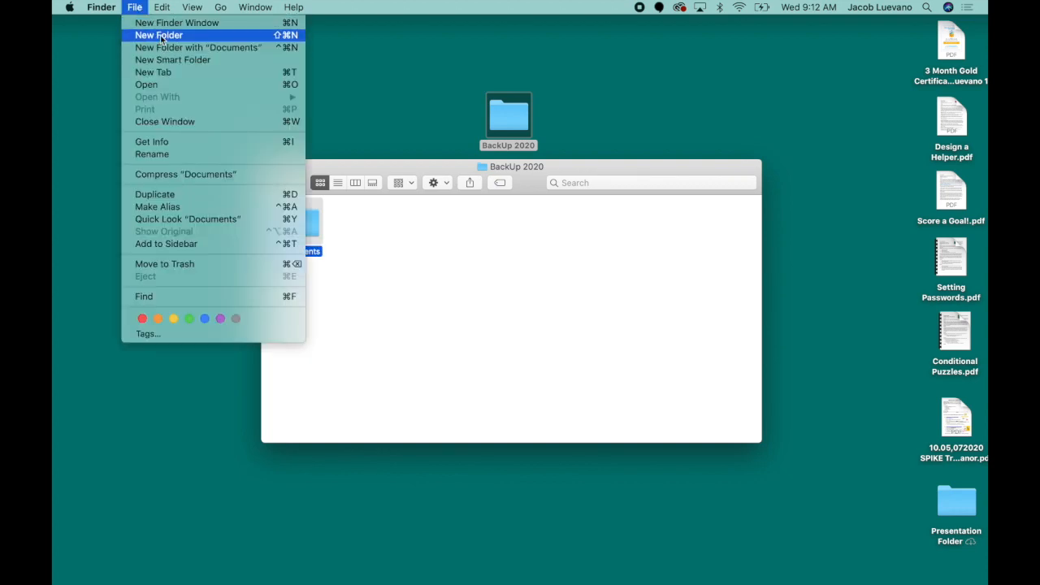
left_click(160, 35)
type("pa")
key("BackSpace")
key("BackSpace")
type("Photos")
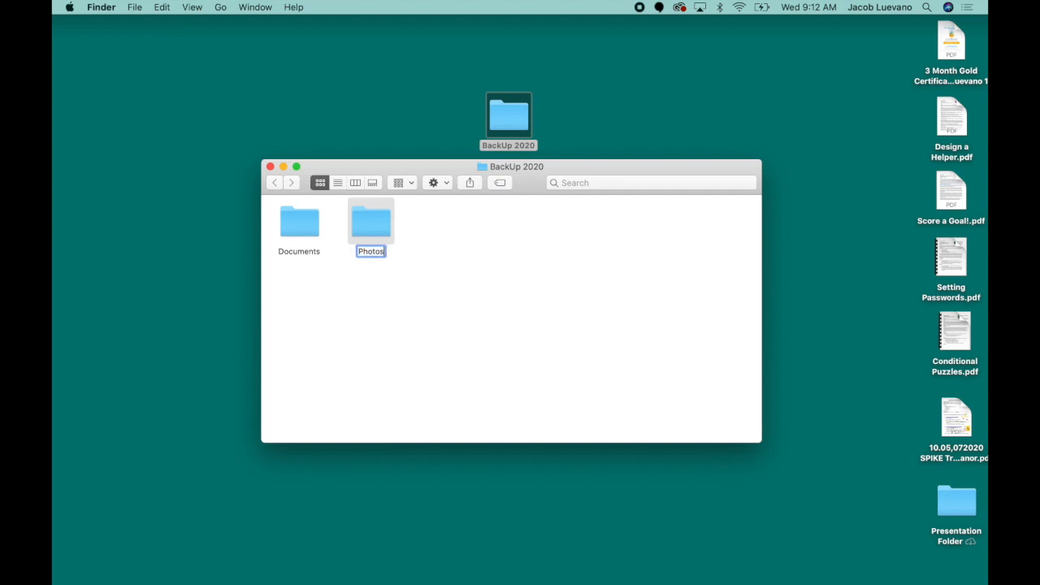
key("Return")
Create a third folder inside BackUp 2020 named Misc
left_click(134, 6)
left_click(150, 35)
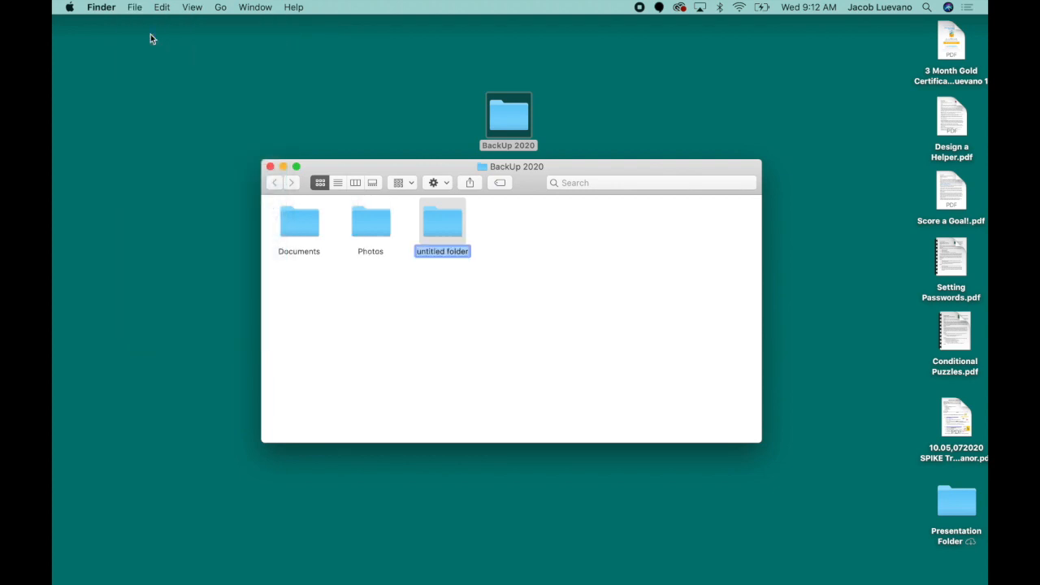
type("Mi")
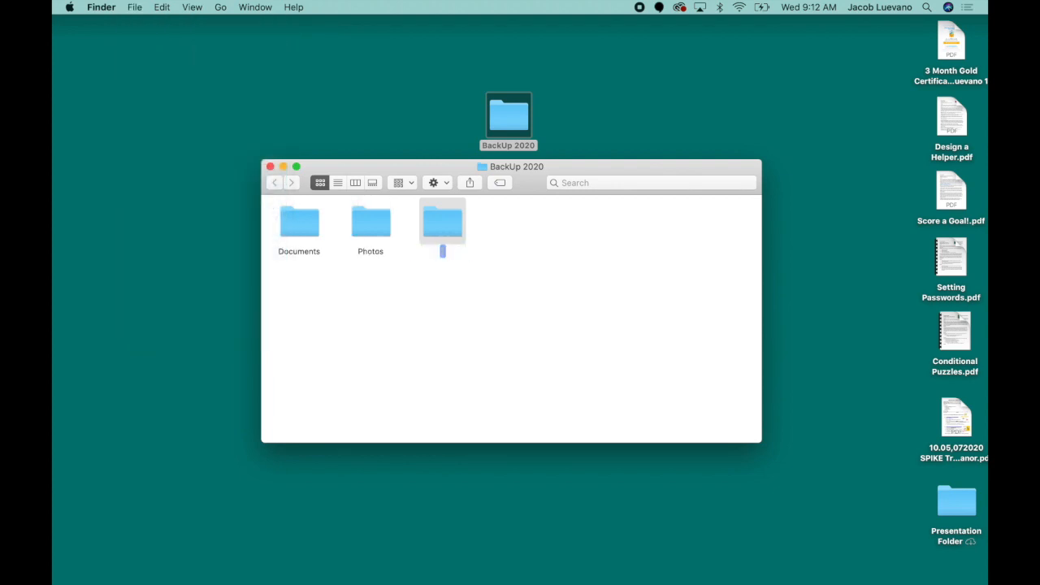
type("sc")
left_click(354, 282)
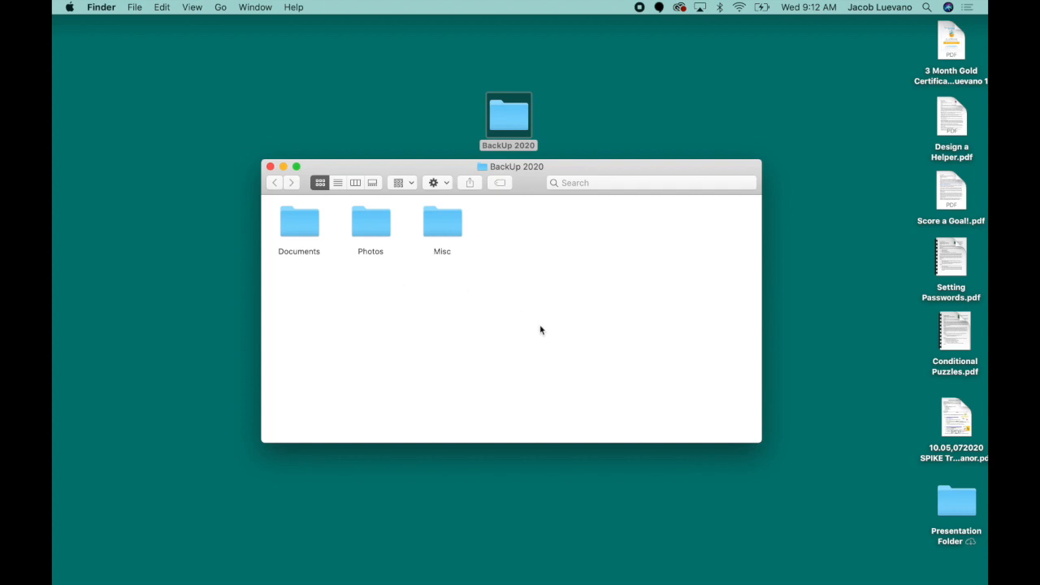
left_click(442, 230)
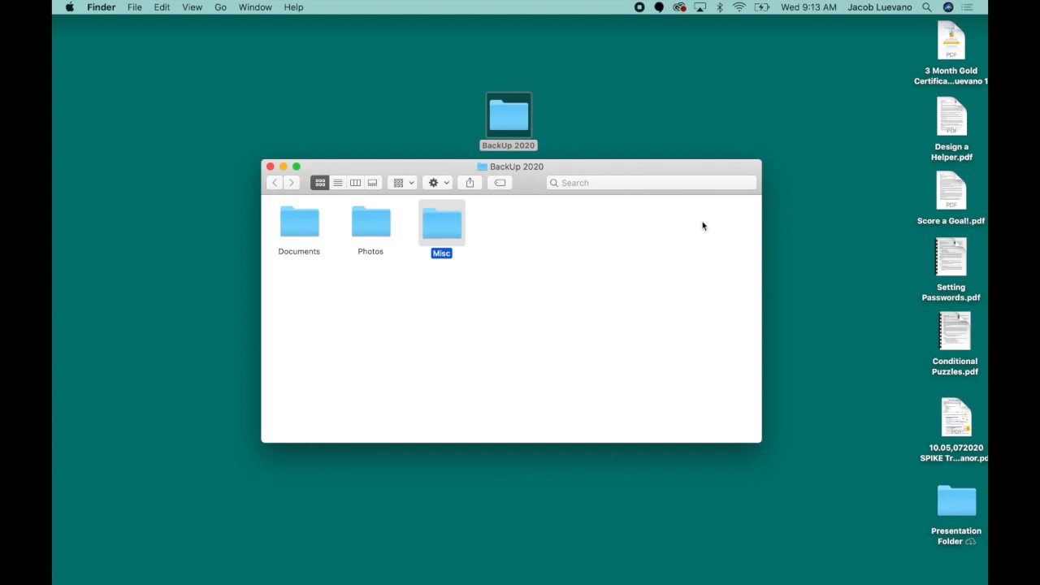
Try selecting the desktop PDF files, both by marquee and one at a time, then deselect them
left_click_drag(654, 167, 655, 172)
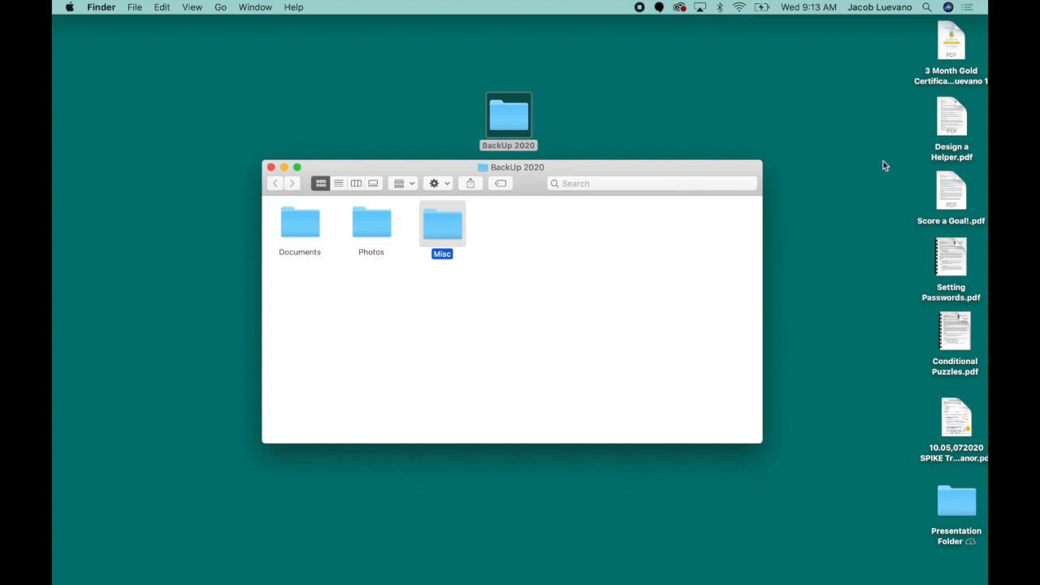
left_click_drag(914, 30, 953, 424)
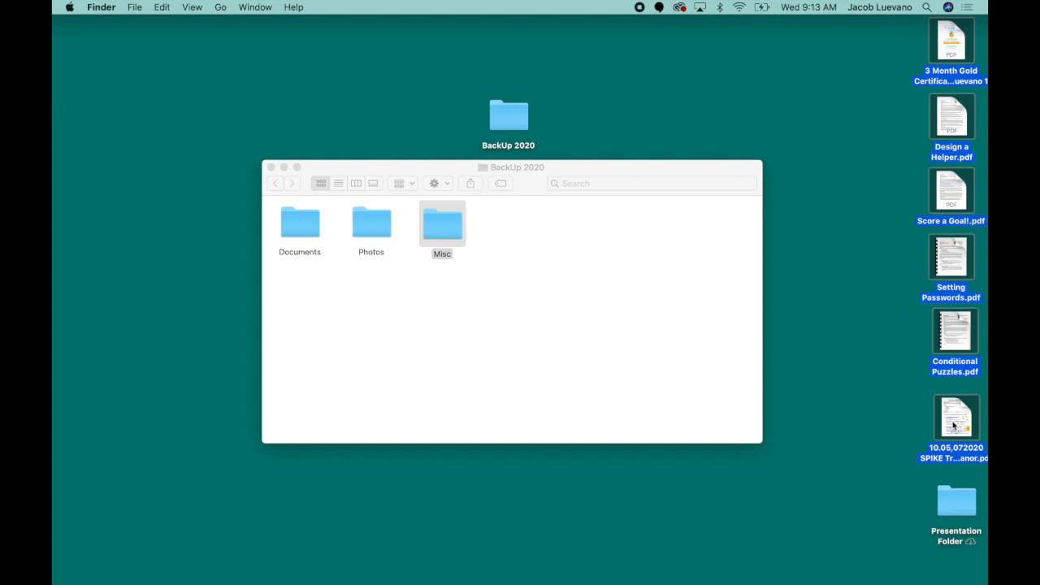
left_click(871, 268)
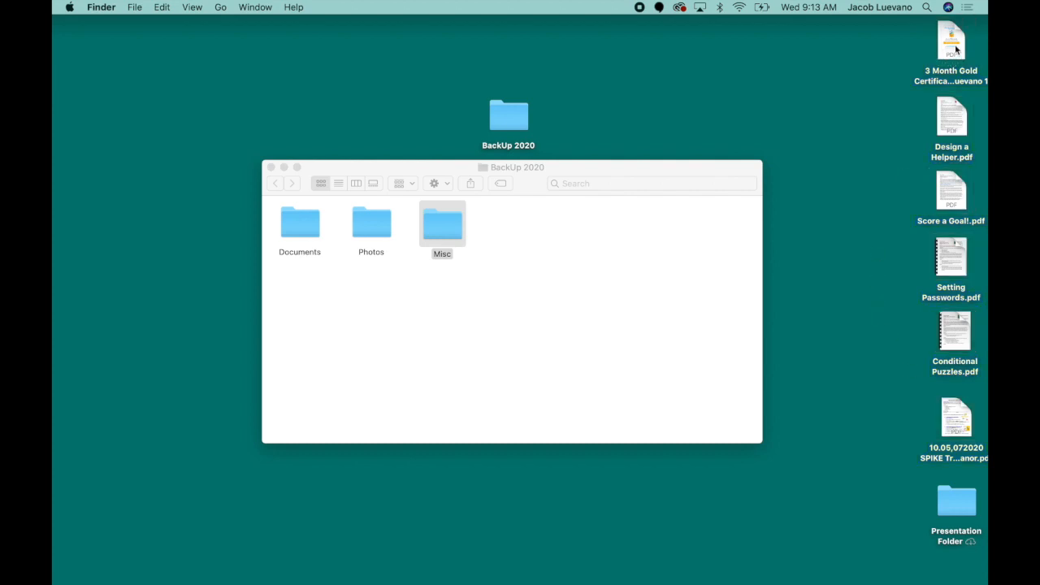
left_click_drag(956, 48, 926, 69)
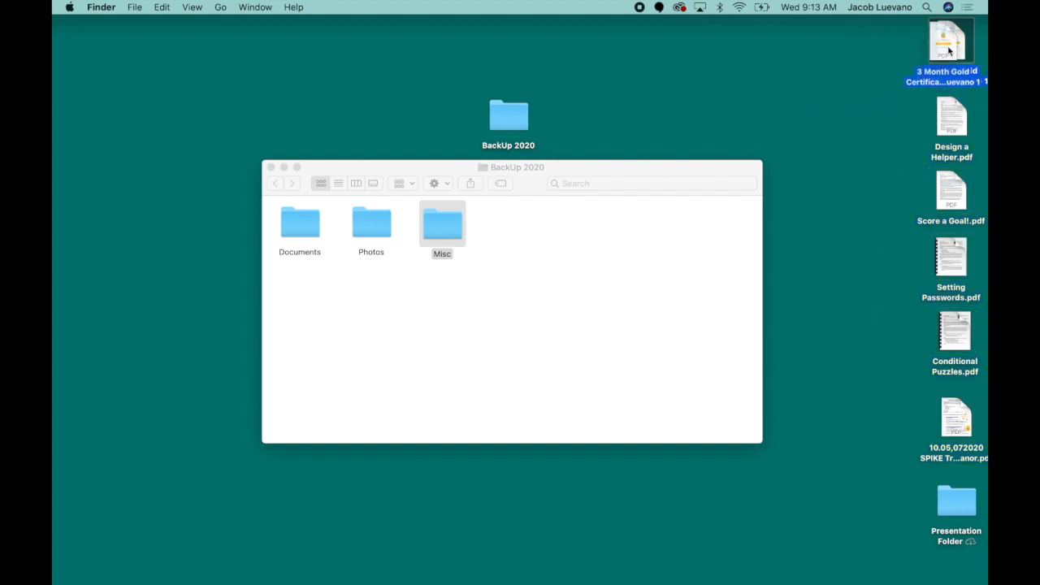
left_click(892, 37)
left_click_drag(893, 39, 948, 438)
left_click(848, 251)
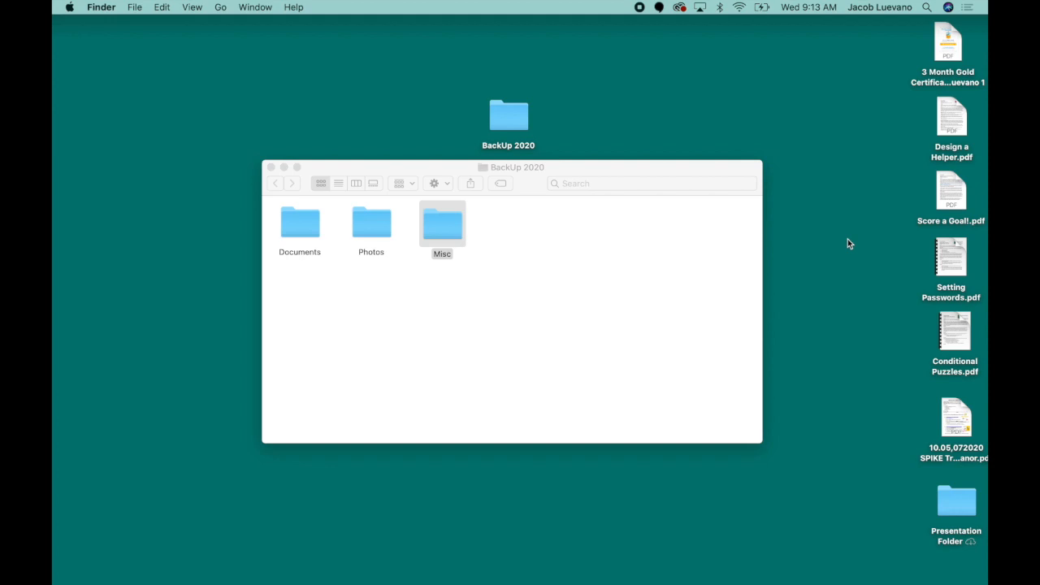
left_click(953, 46)
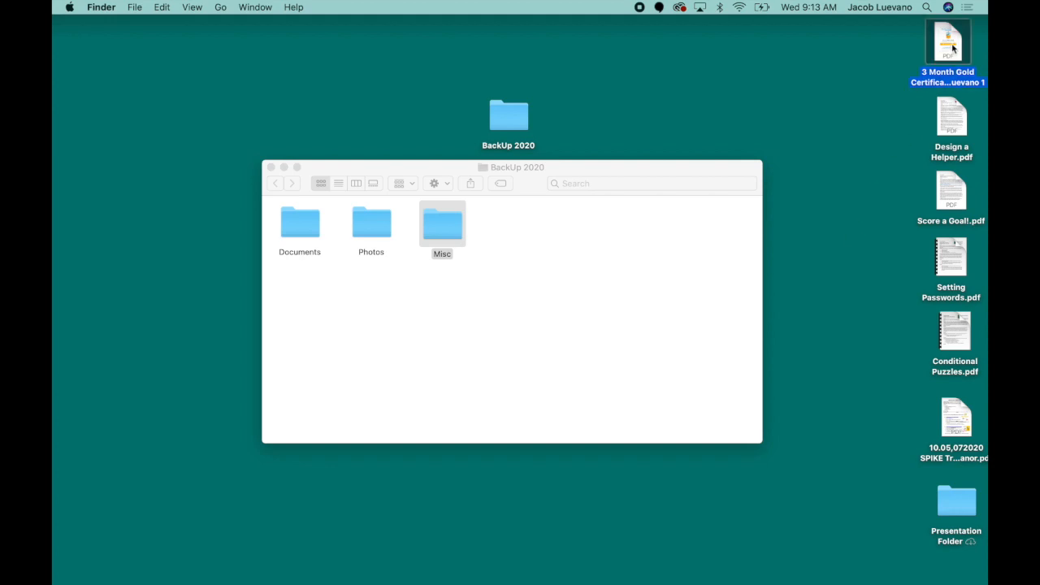
left_click(951, 124, "super")
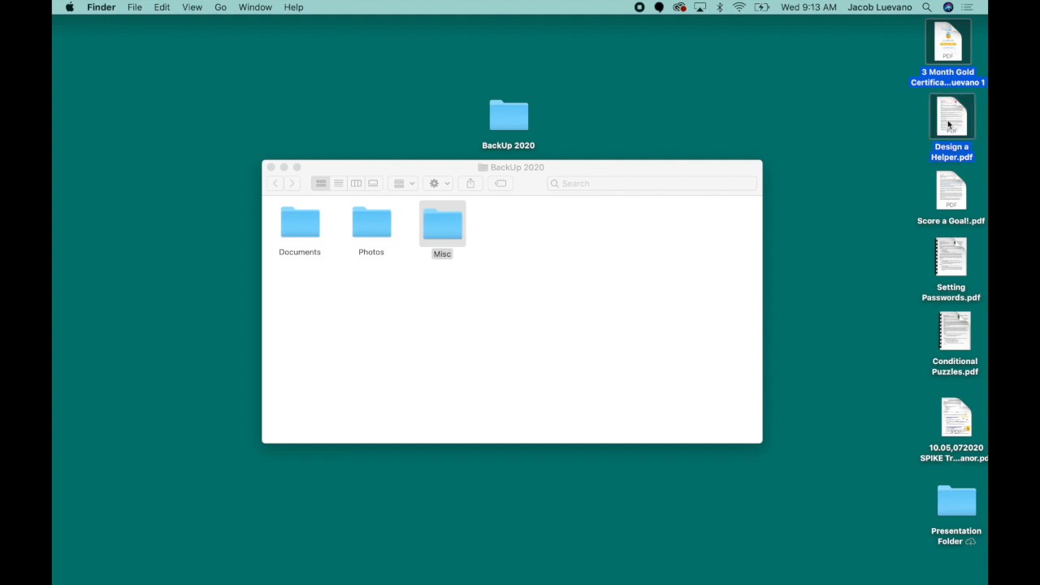
left_click(952, 261, "super")
left_click(950, 349, "super")
left_click(952, 403, "super")
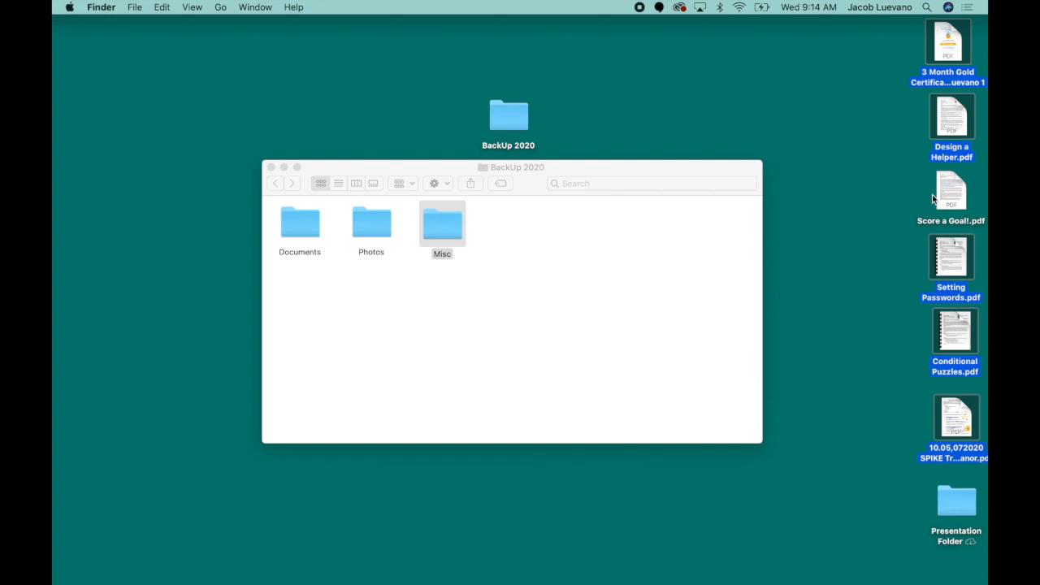
left_click(899, 156)
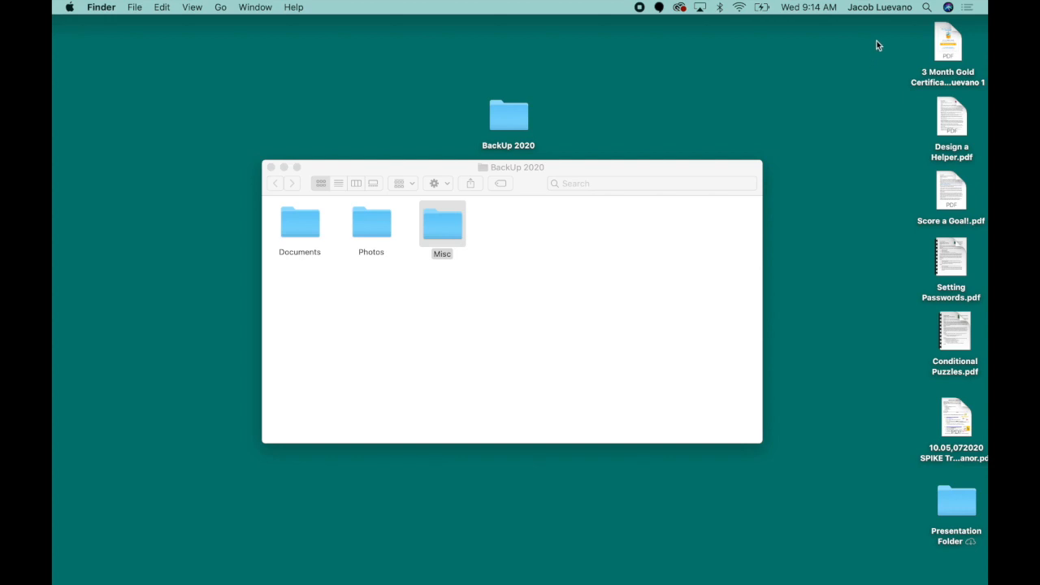
Move all six desktop PDF files into the Documents folder, open it, and return to BackUp 2020
left_click_drag(876, 41, 955, 426)
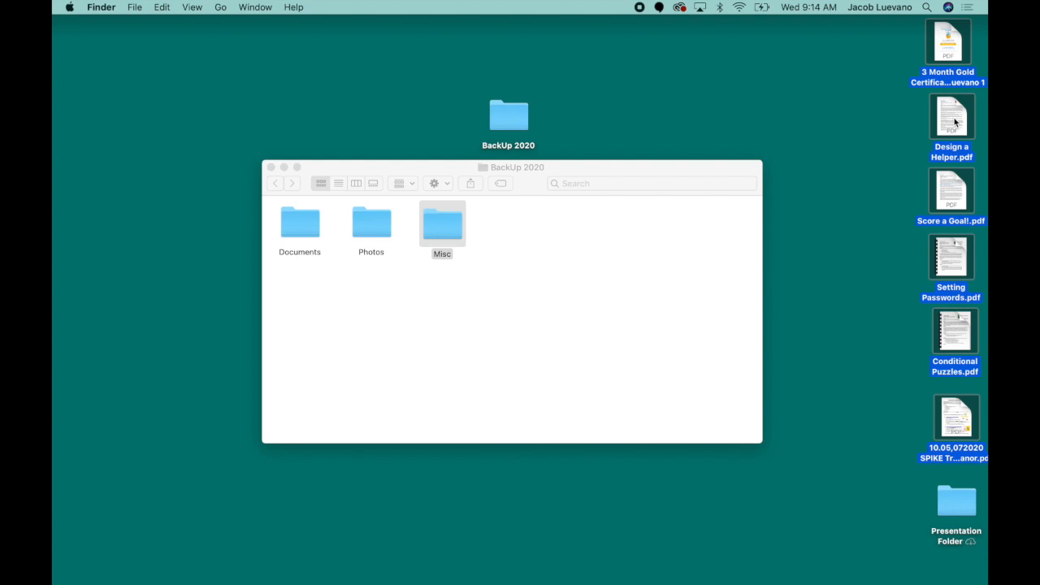
left_click_drag(955, 122, 307, 228)
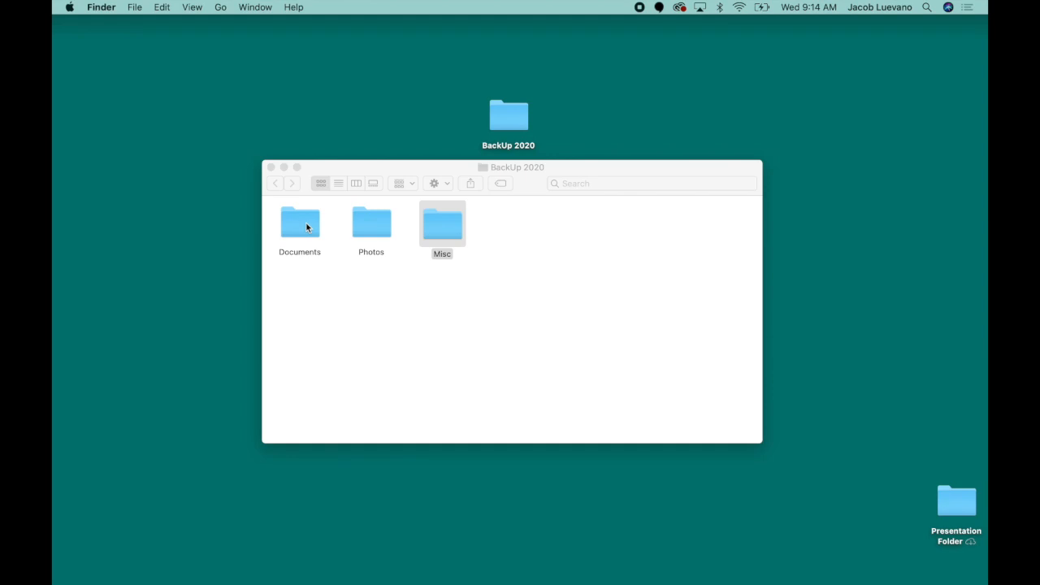
double_click(299, 227)
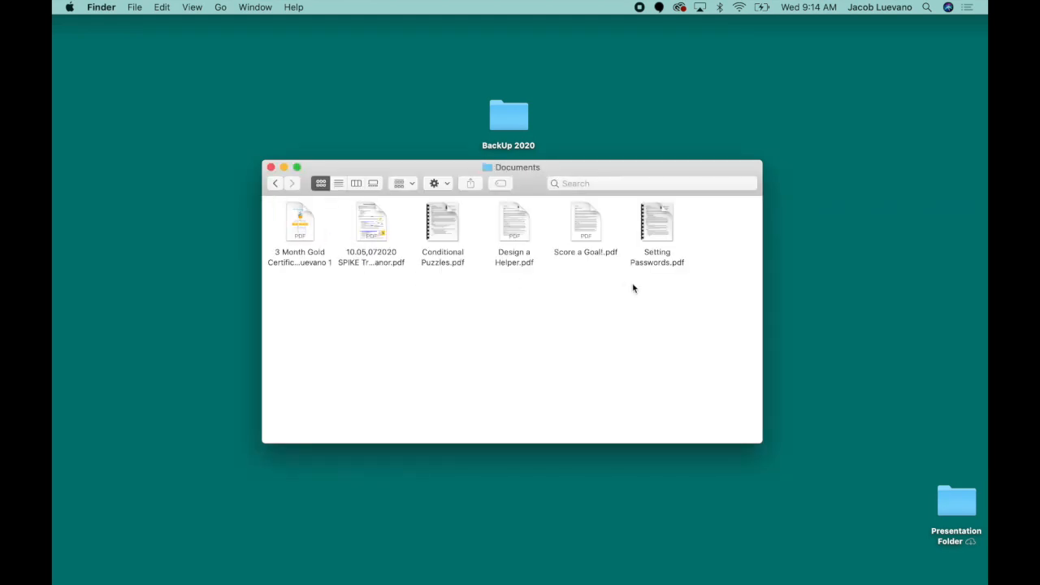
left_click(276, 184)
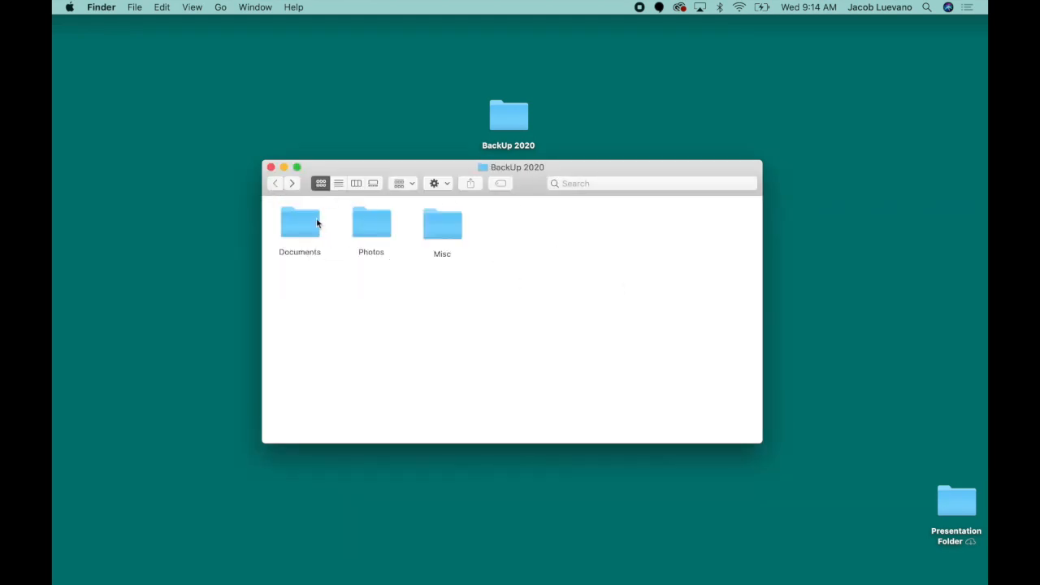